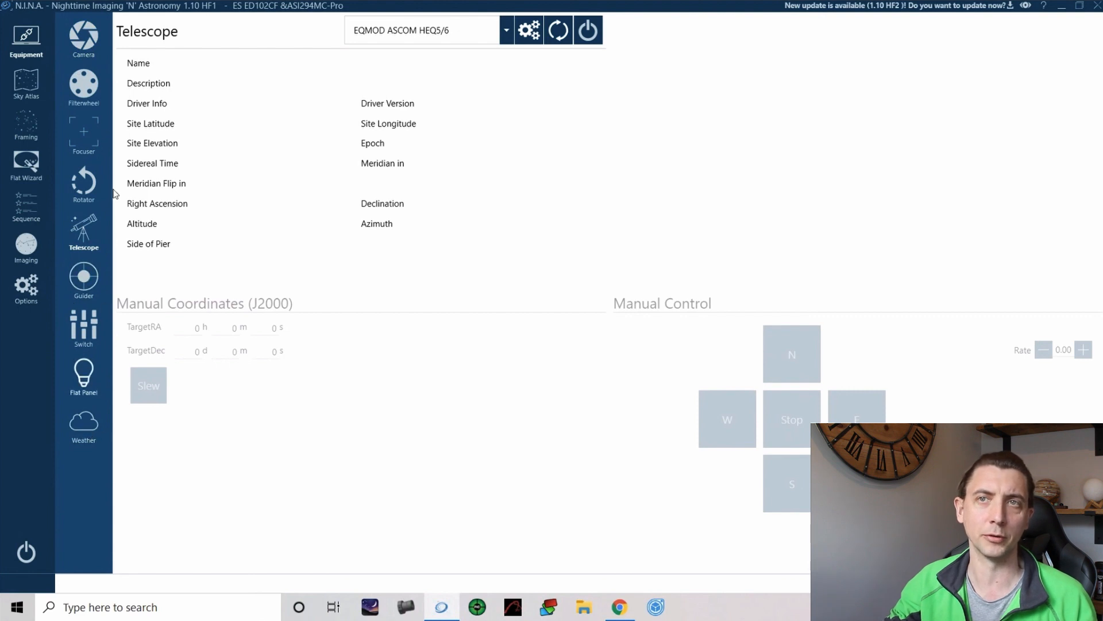
# - Choose QHYCCD-Cameras-Capture (ASCOM) as the camera in the equipment setup
pyautogui.click(86, 38)
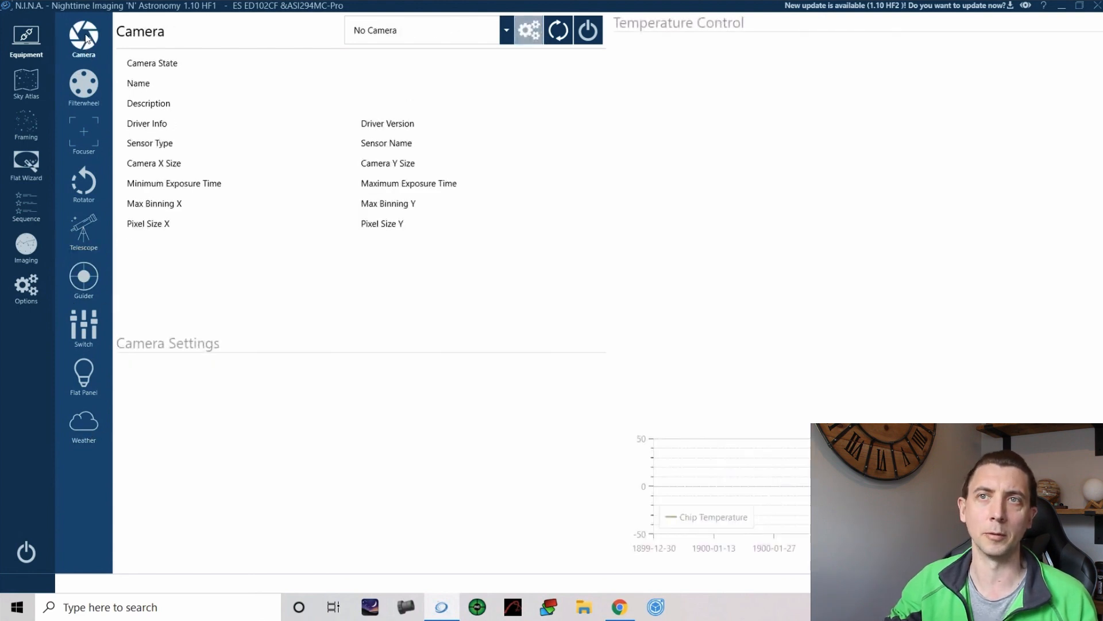
pyautogui.click(505, 32)
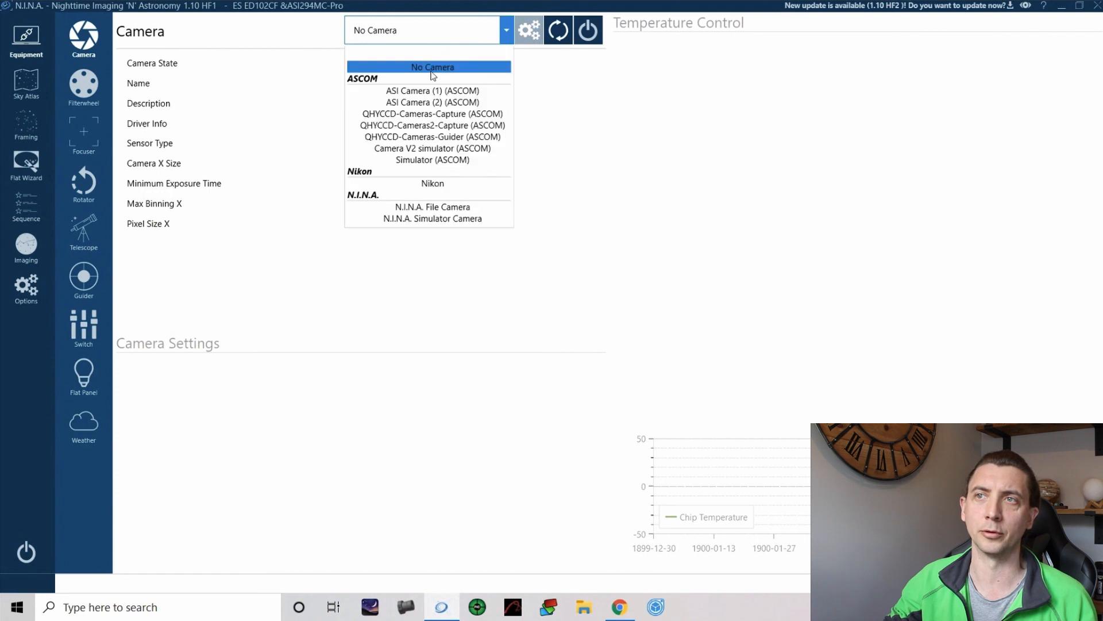
pyautogui.click(417, 118)
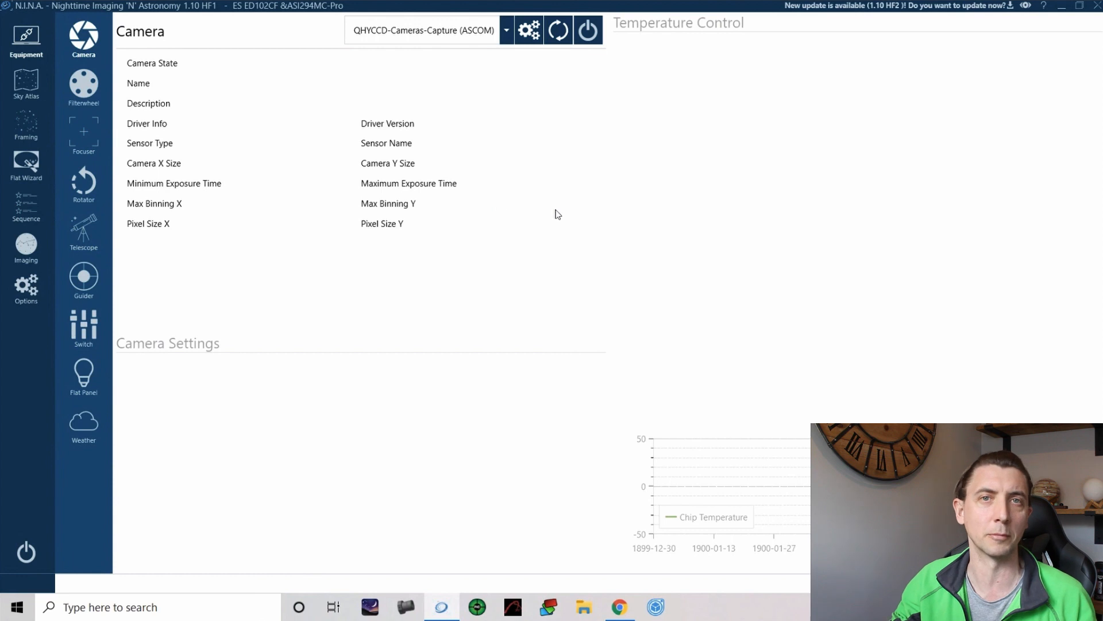
# - Check the selected focuser and telescope drivers and the M101 entry in the Sky Atlas, ending in the framing assistant
pyautogui.click(84, 134)
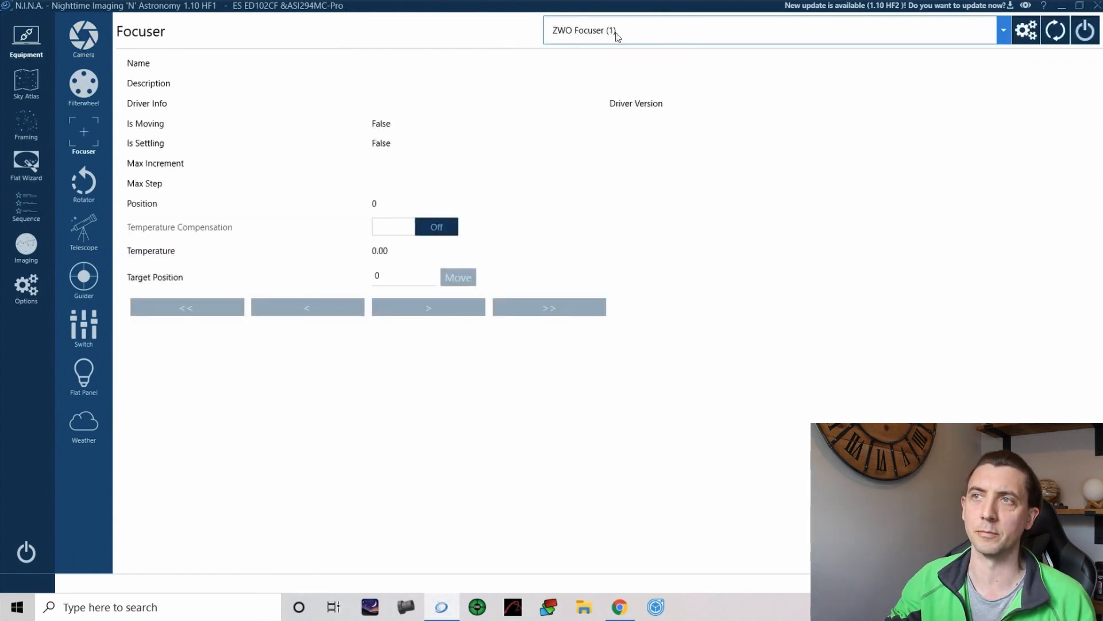
pyautogui.click(89, 232)
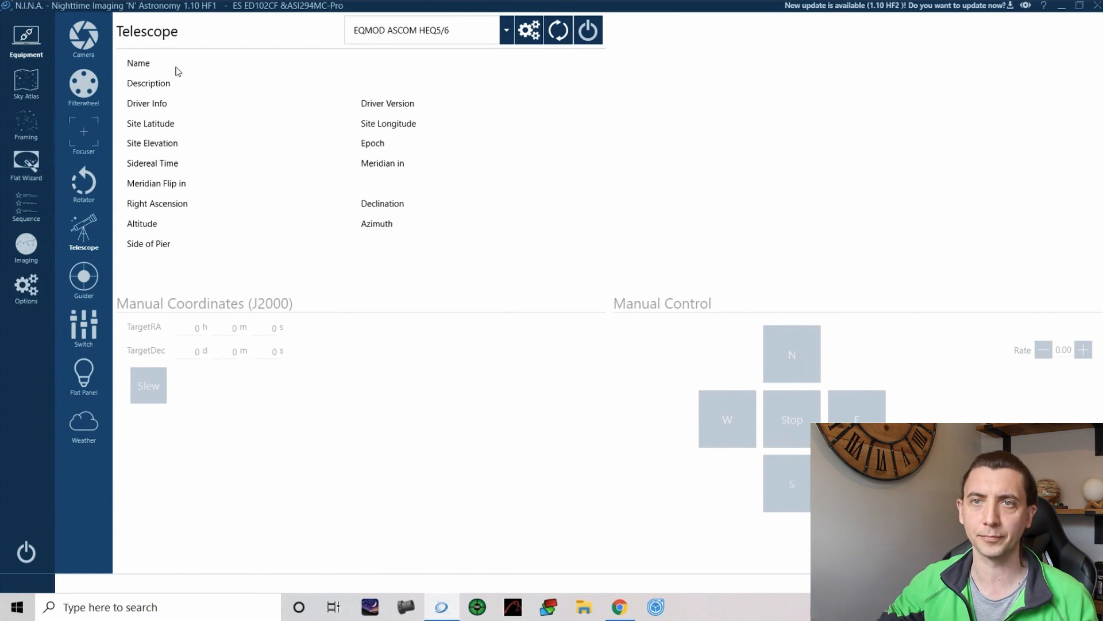
pyautogui.click(38, 90)
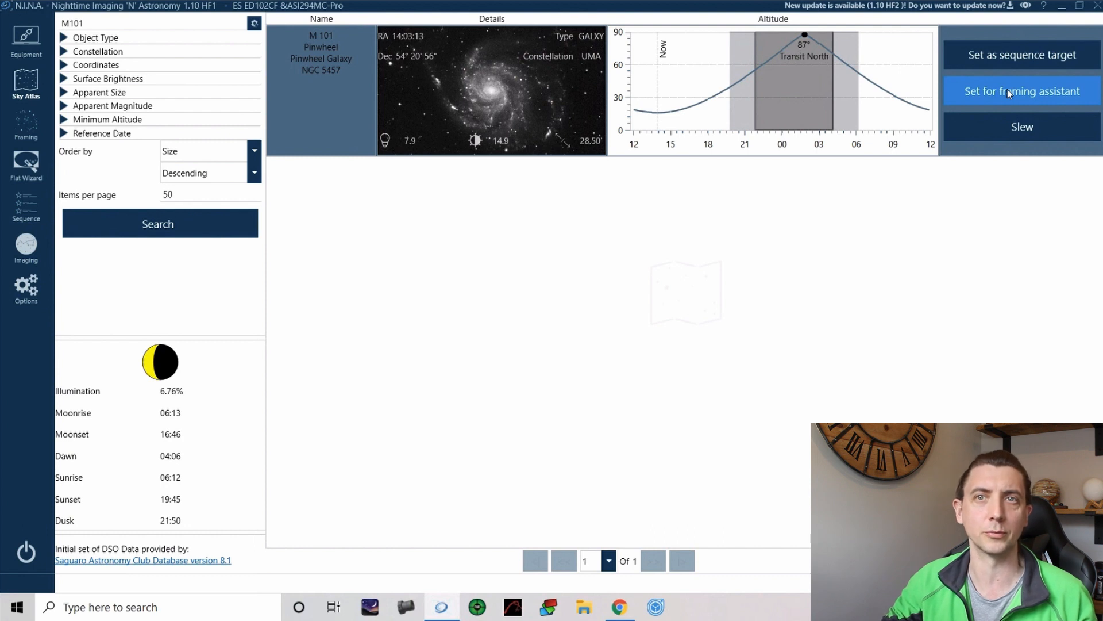
pyautogui.click(26, 131)
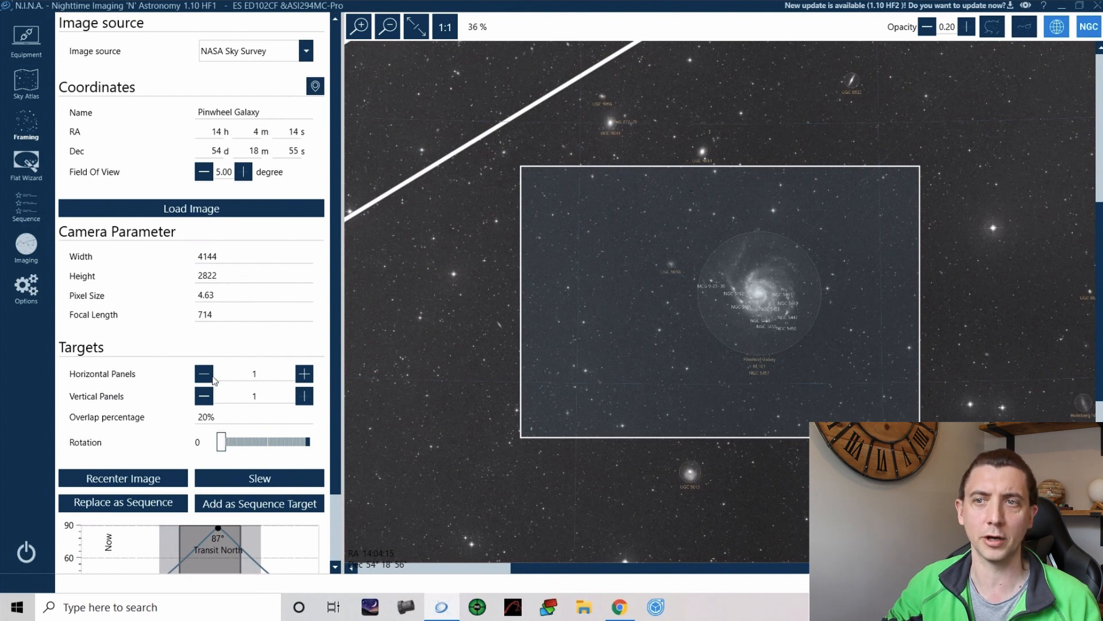
# - Try a mosaic of two horizontal and two vertical panels around the Pinwheel Galaxy, and return to a single panel
pyautogui.click(304, 373)
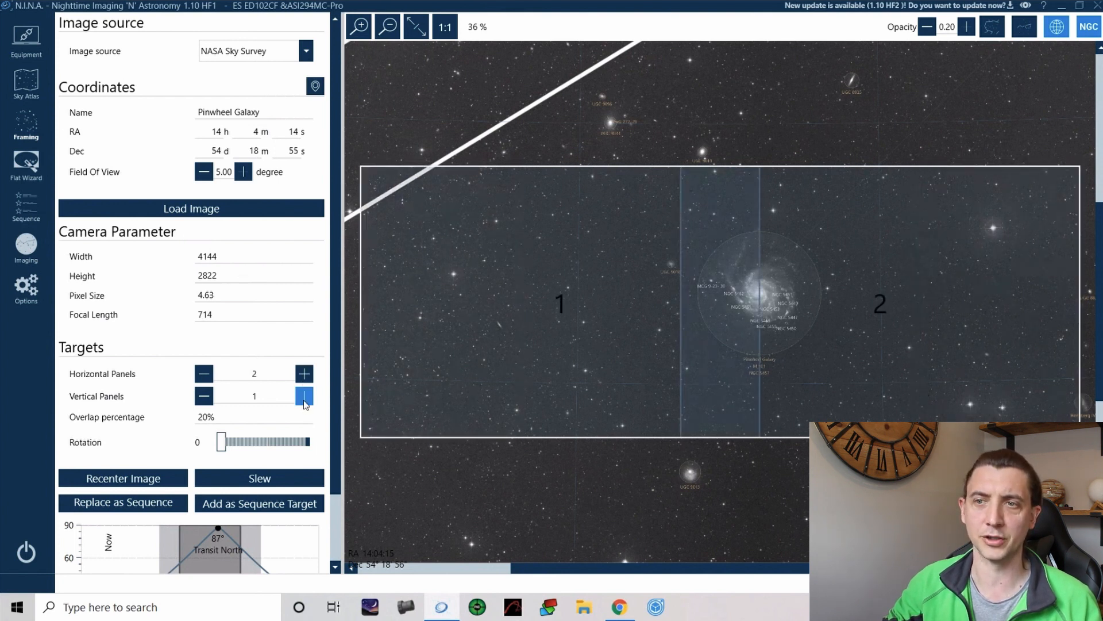
pyautogui.click(304, 396)
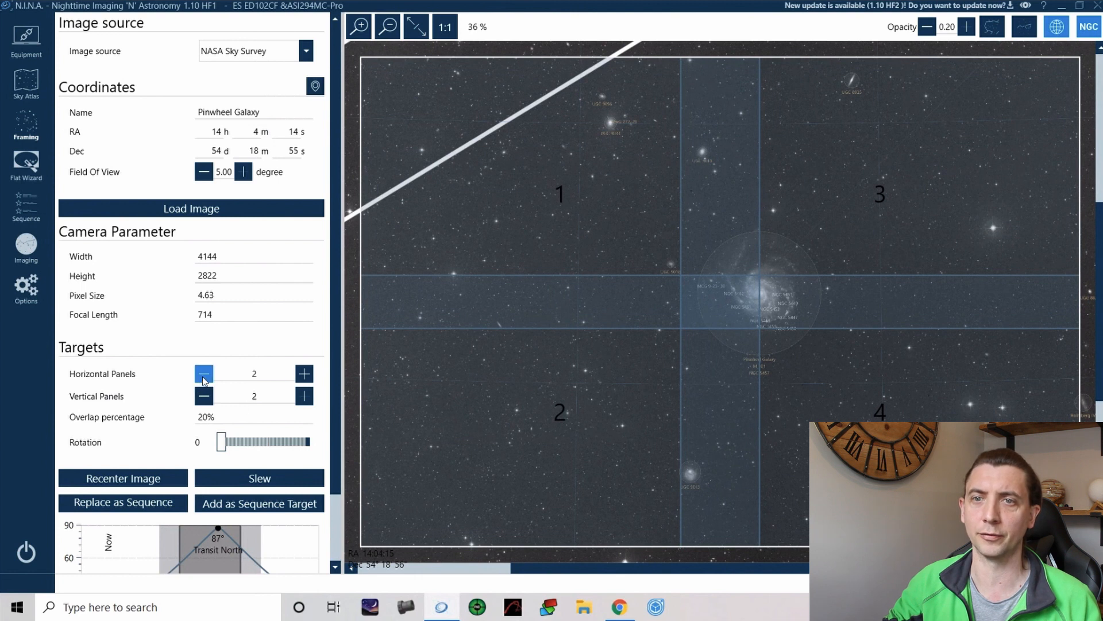
pyautogui.click(204, 374)
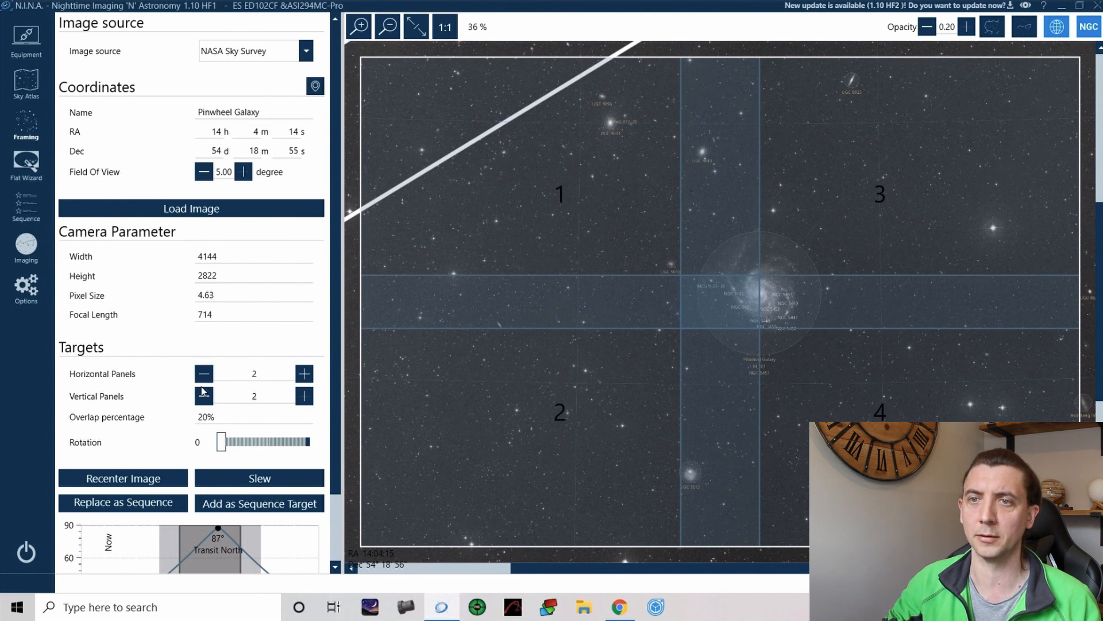
pyautogui.click(204, 396)
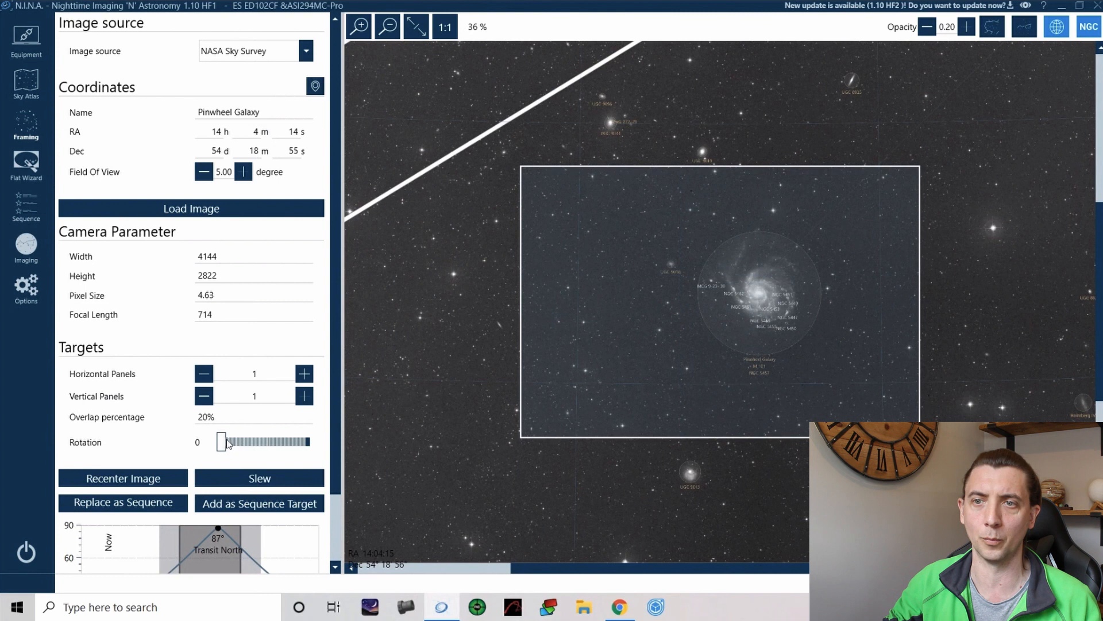
# - Rotate the camera frame around the Pinwheel Galaxy to 90 degrees and set the right ascension seconds to 23
pyautogui.click(224, 443)
pyautogui.moveTo(223, 443)
pyautogui.mouseDown()
pyautogui.moveTo(240, 441)
pyautogui.moveTo(218, 442)
pyautogui.mouseUp()
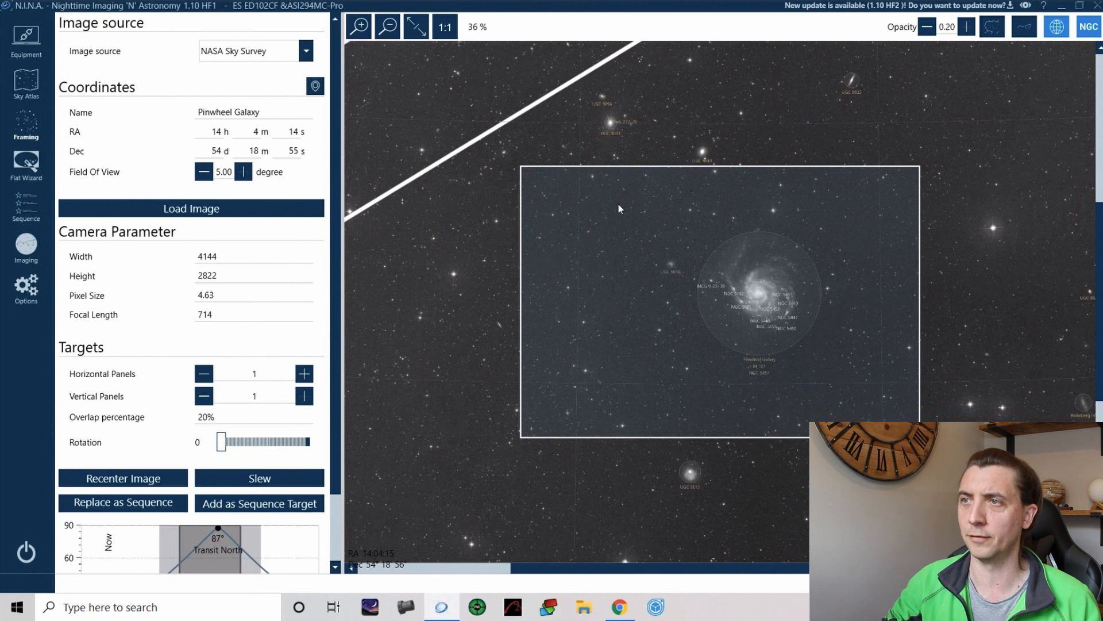
pyautogui.moveTo(223, 443); pyautogui.dragTo(243, 447)
pyautogui.moveTo(735, 323)
pyautogui.mouseDown()
pyautogui.moveTo(722, 309)
pyautogui.moveTo(729, 316)
pyautogui.mouseUp()
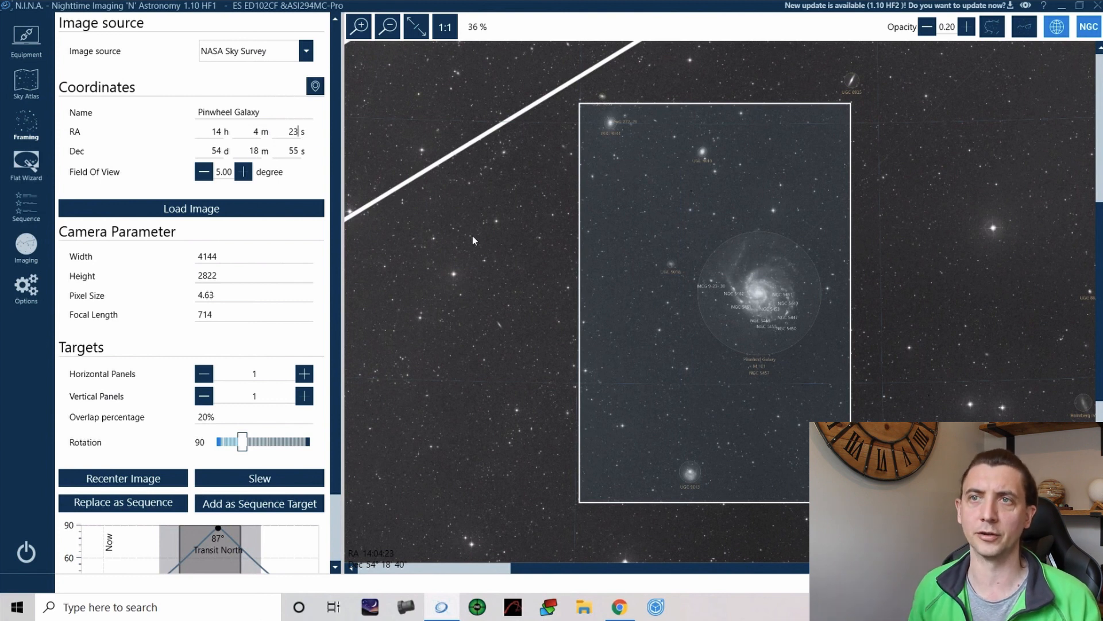
# - Set the declination seconds of the framing coordinates to 40 and replace the sequence with this framed target
pyautogui.press('Tab')
pyautogui.press('Tab')
pyautogui.press('Tab')
pyautogui.write('40')
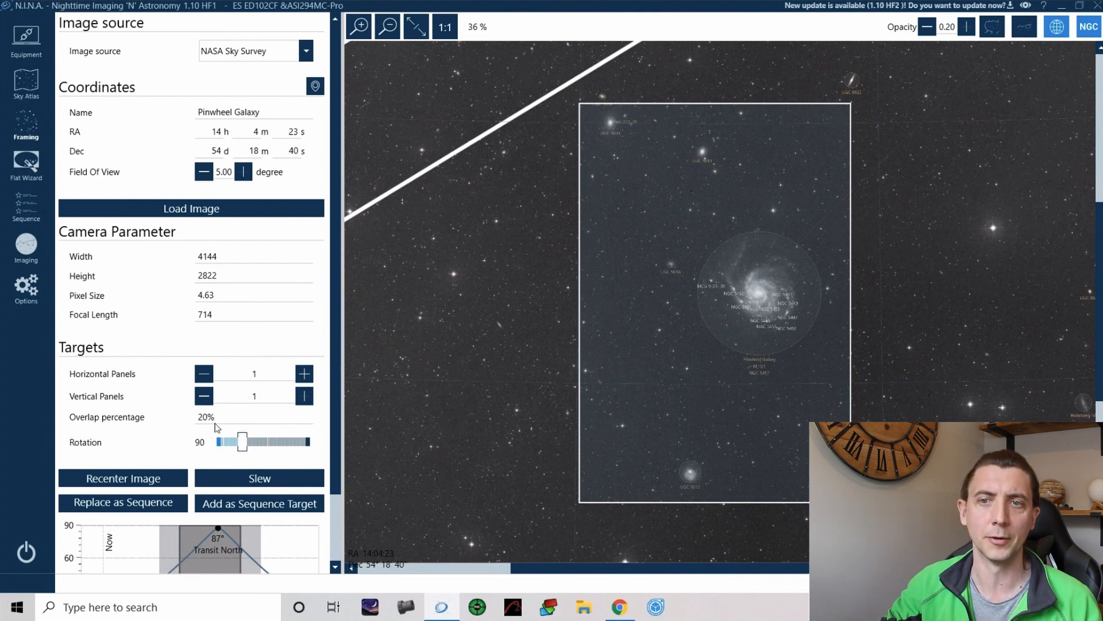
pyautogui.click(123, 504)
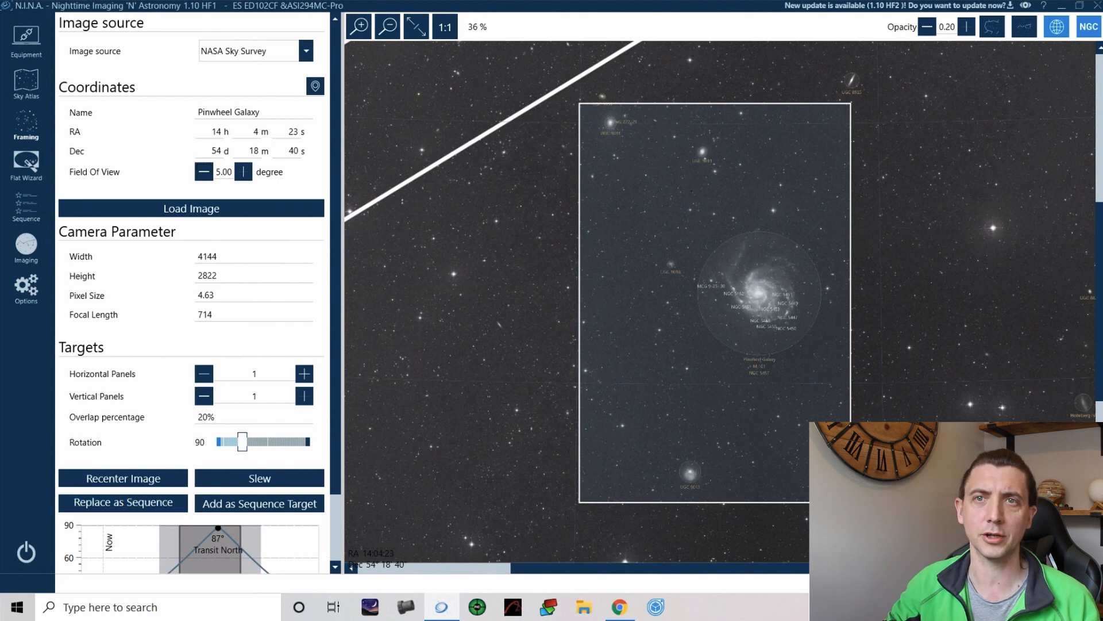
# - Enable guiding at start, slewing to target and target centering for the Pinwheel Galaxy sequence
pyautogui.click(40, 222)
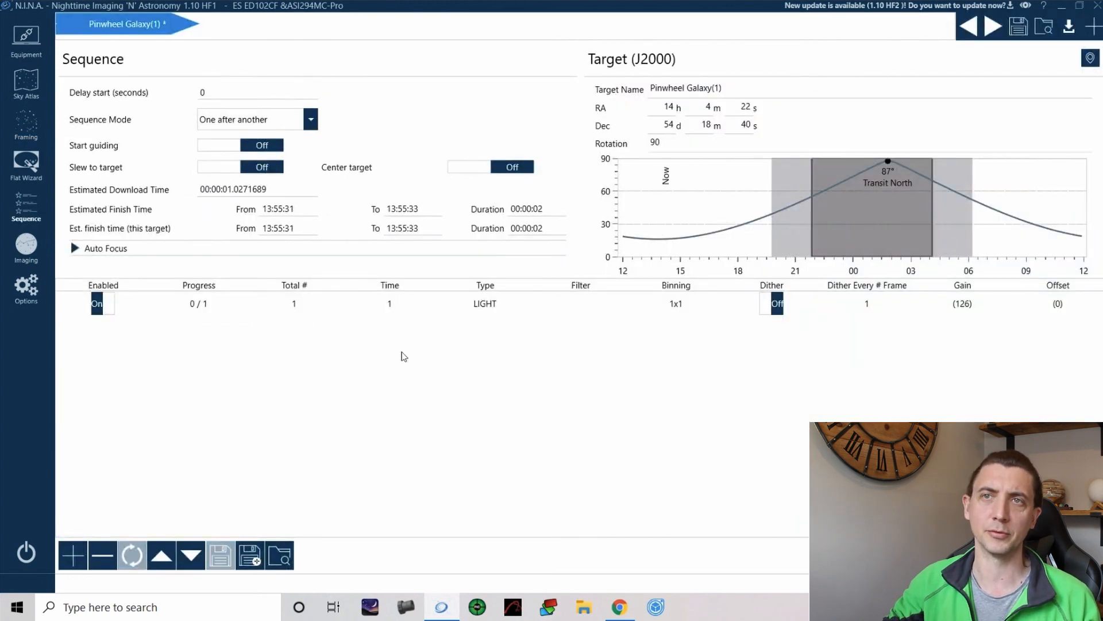
pyautogui.moveTo(97, 29)
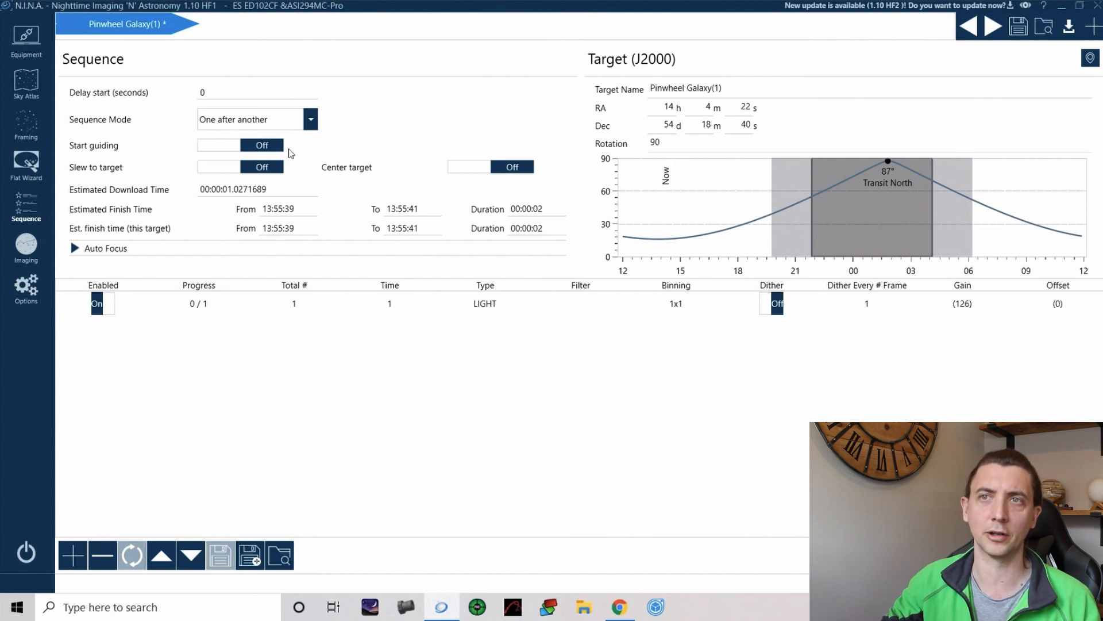
pyautogui.click(218, 146)
pyautogui.click(216, 164)
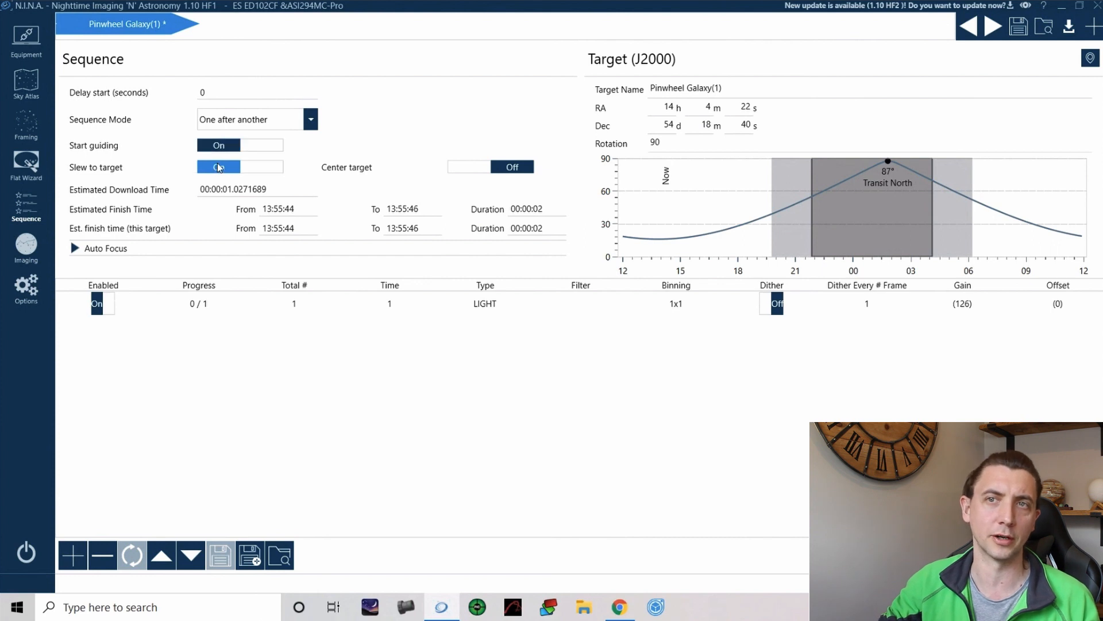
pyautogui.click(465, 168)
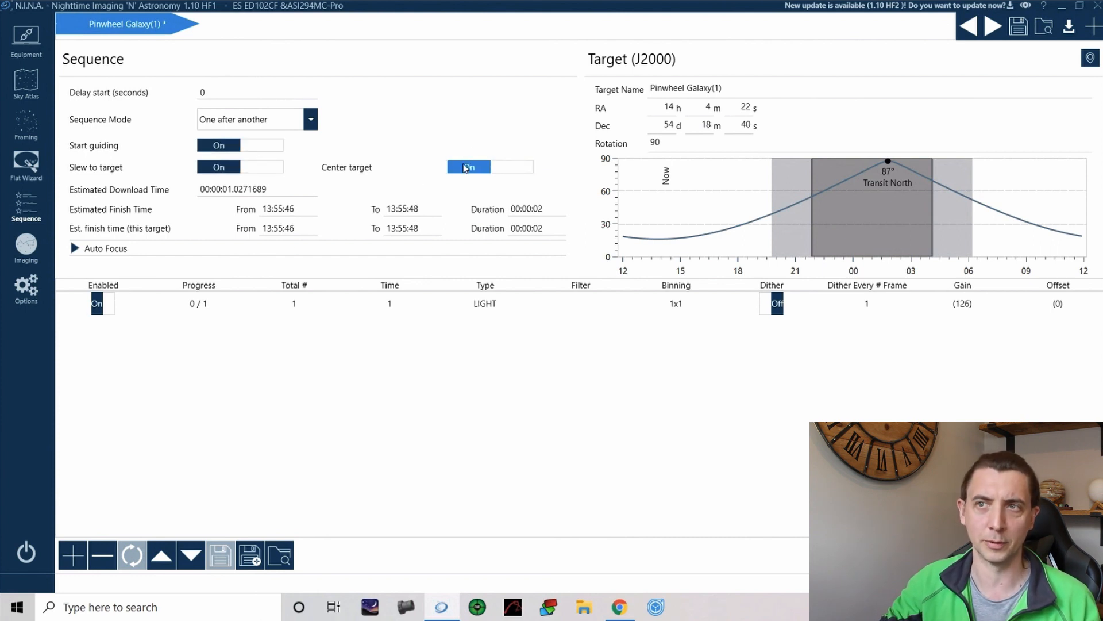
# - Enable the sequence's autofocus on start and after HFR increase
pyautogui.click(77, 249)
pyautogui.click(236, 267)
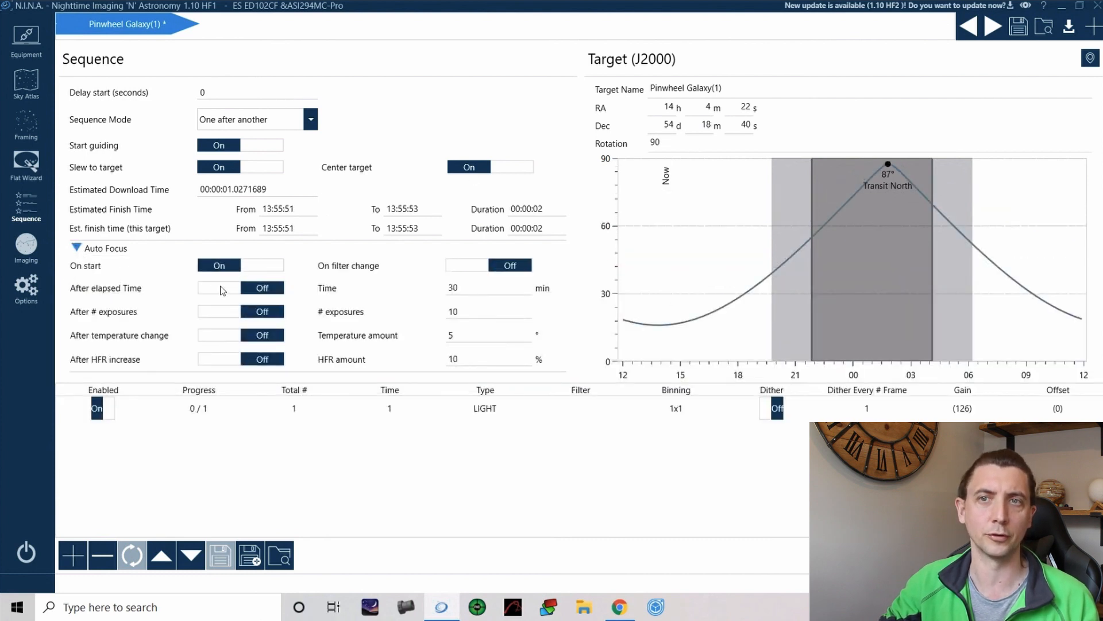
pyautogui.click(215, 361)
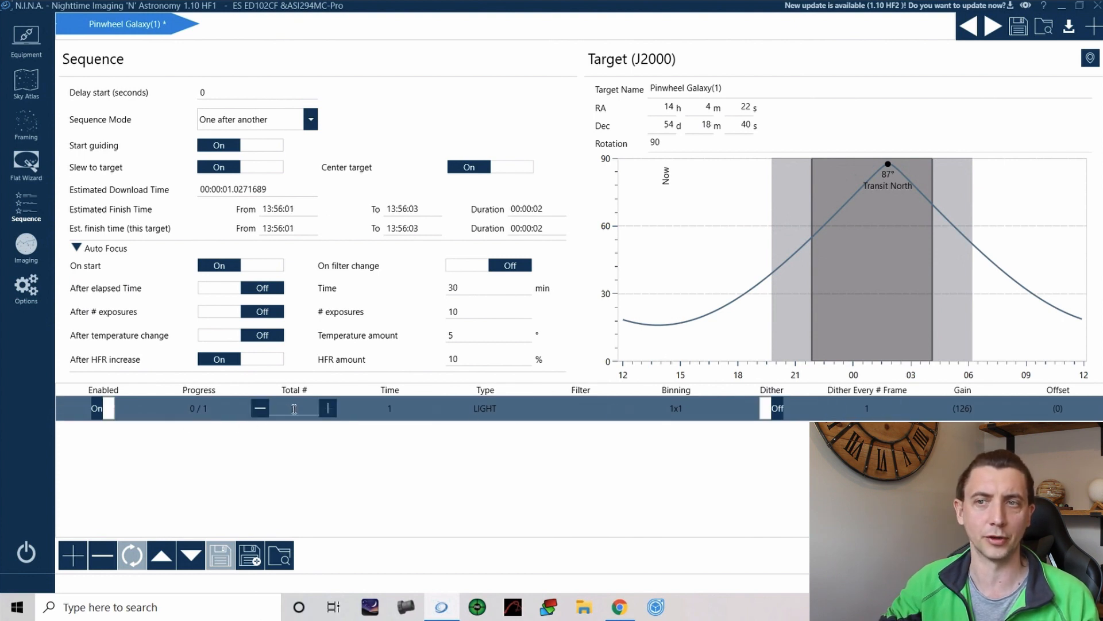
# - Set the LIGHT row of the sequence to 51 exposures of 180 seconds each
pyautogui.click(318, 409)
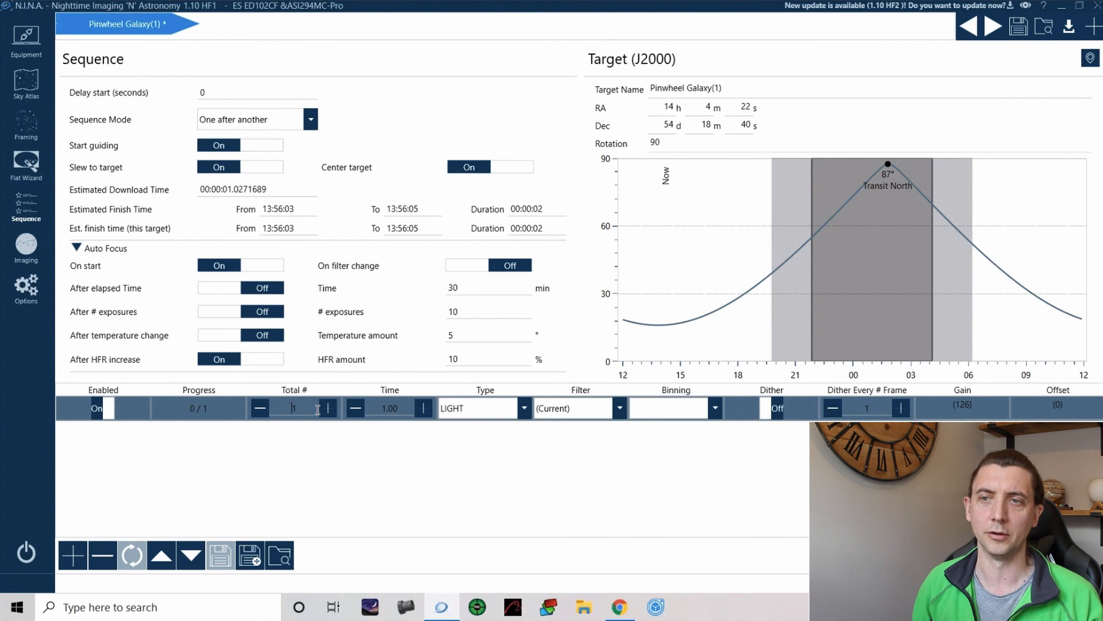
pyautogui.write('5')
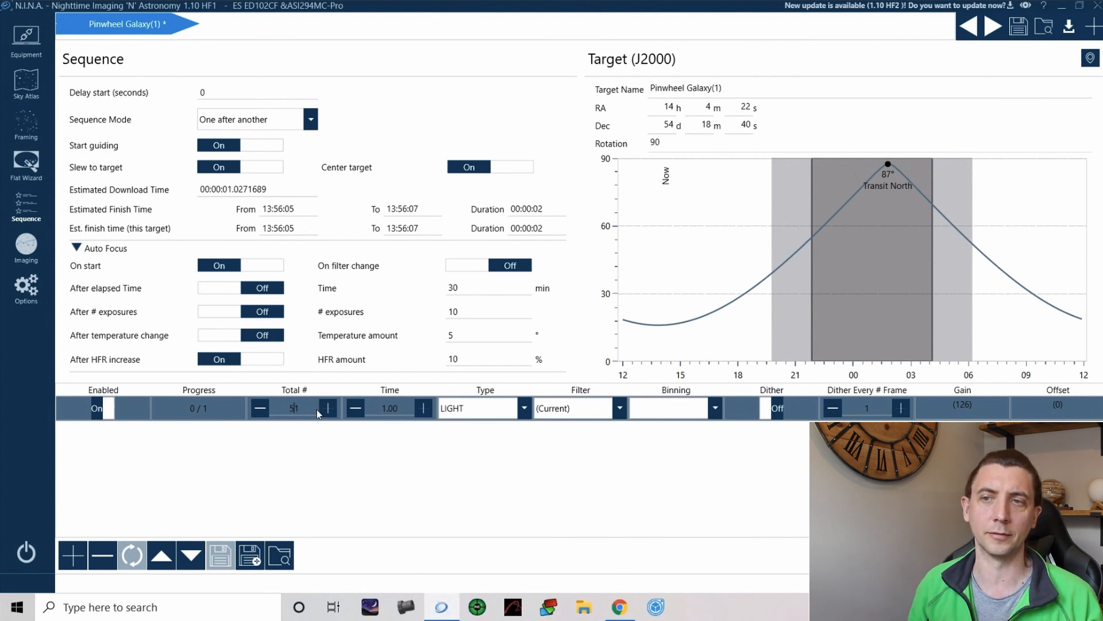
pyautogui.click(385, 407)
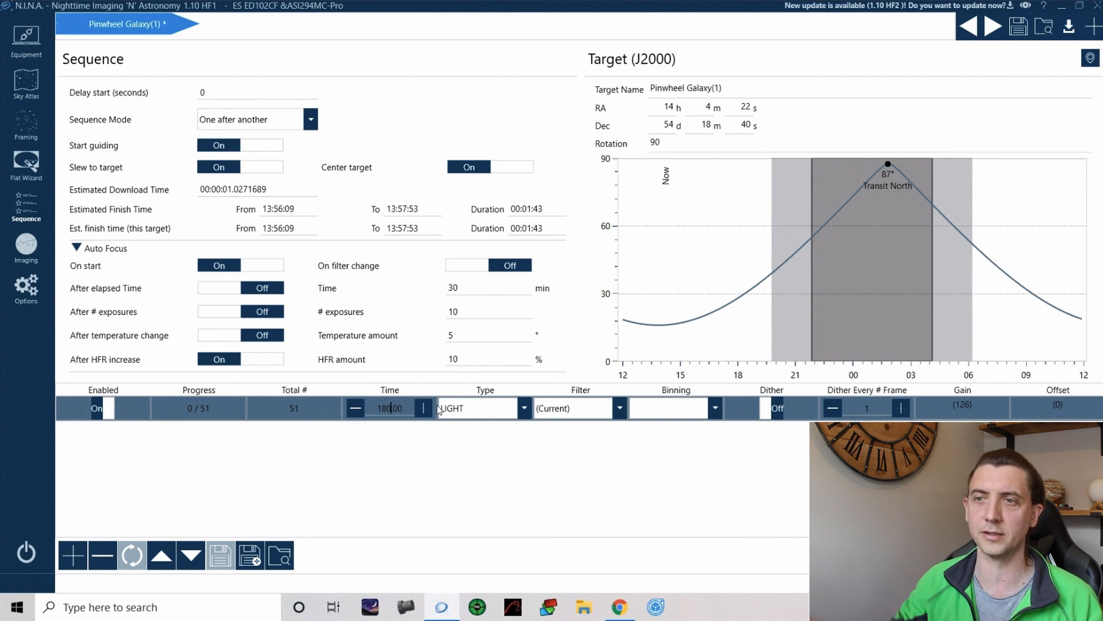
# - Check the filter and binning choices of the LIGHT row and enable dithering for it
pyautogui.click(619, 408)
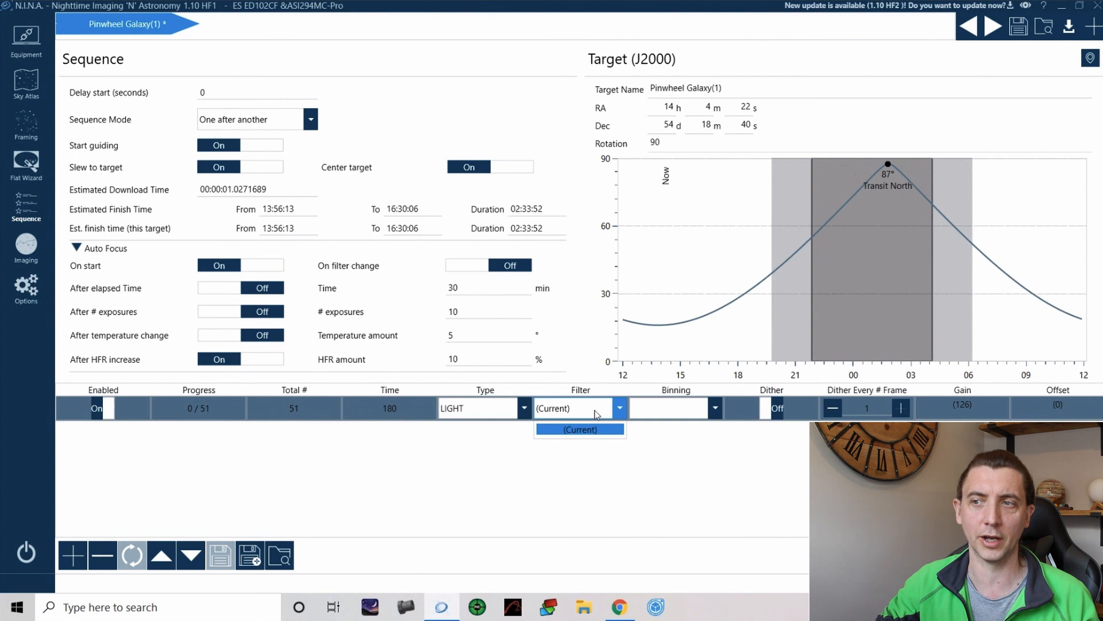
pyautogui.click(620, 411)
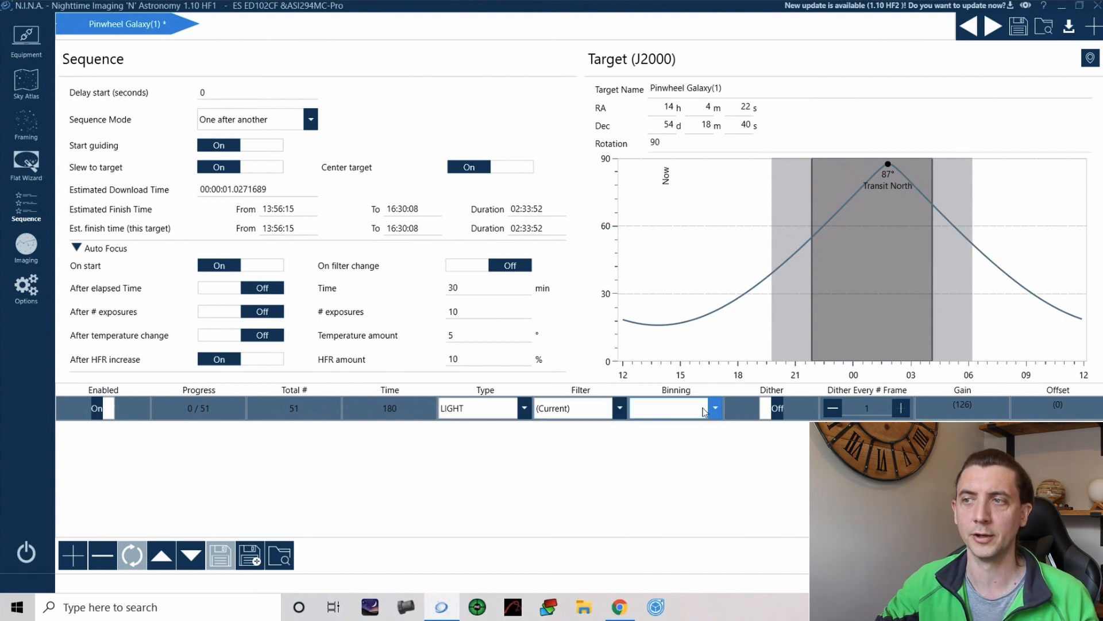
pyautogui.click(714, 411)
pyautogui.click(716, 409)
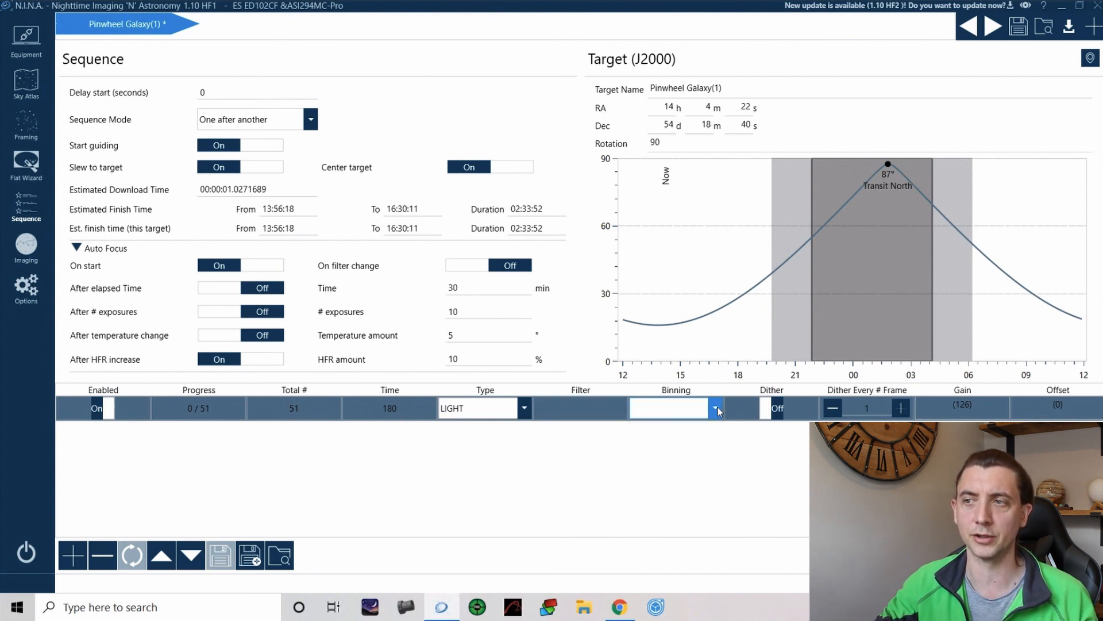
pyautogui.click(768, 407)
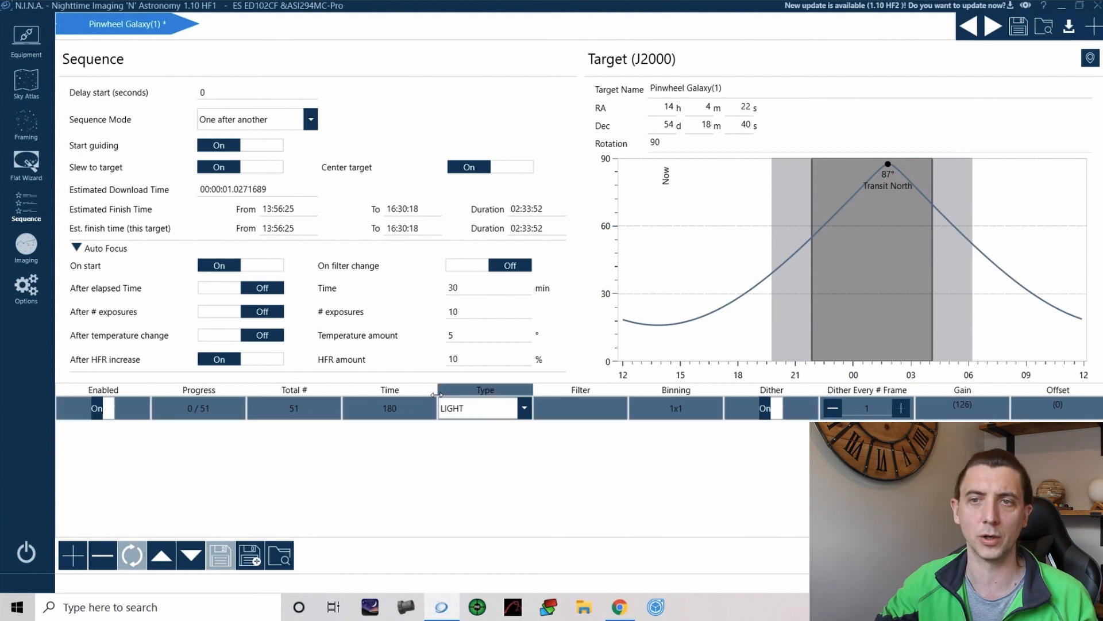
# - Add a second exposure row of type DARK with 21 exposures and dithering turned off
pyautogui.click(72, 555)
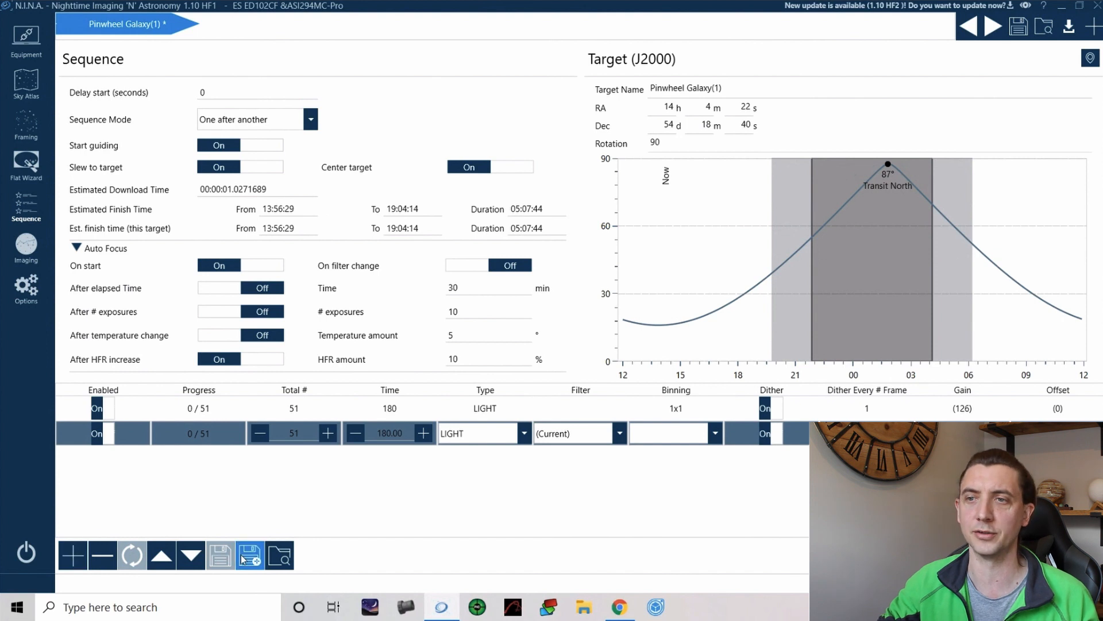
pyautogui.click(524, 434)
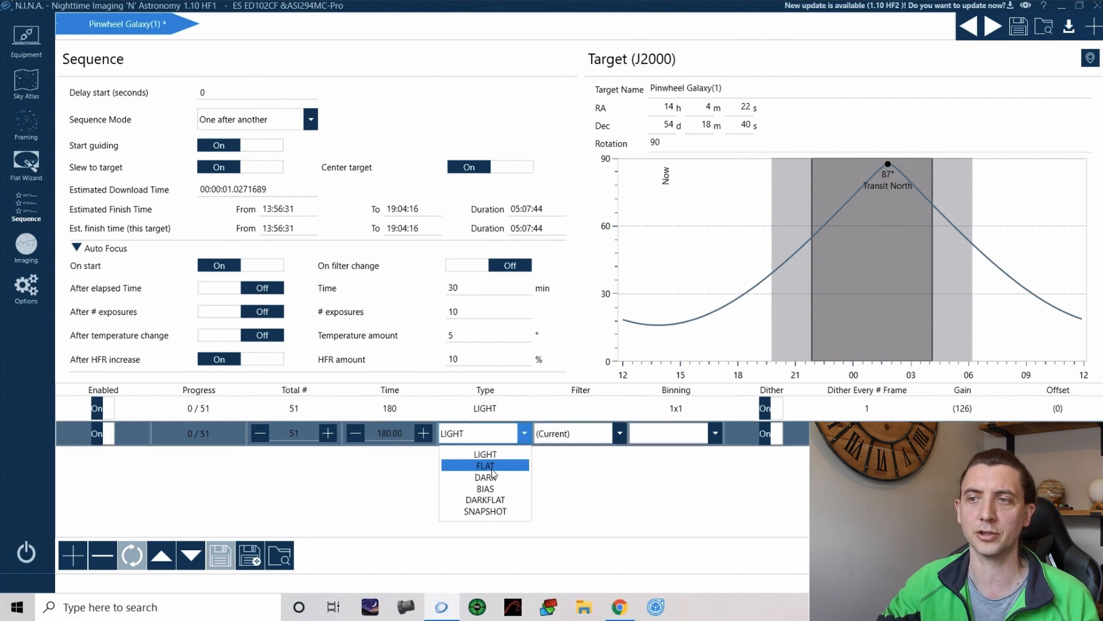
pyautogui.click(493, 477)
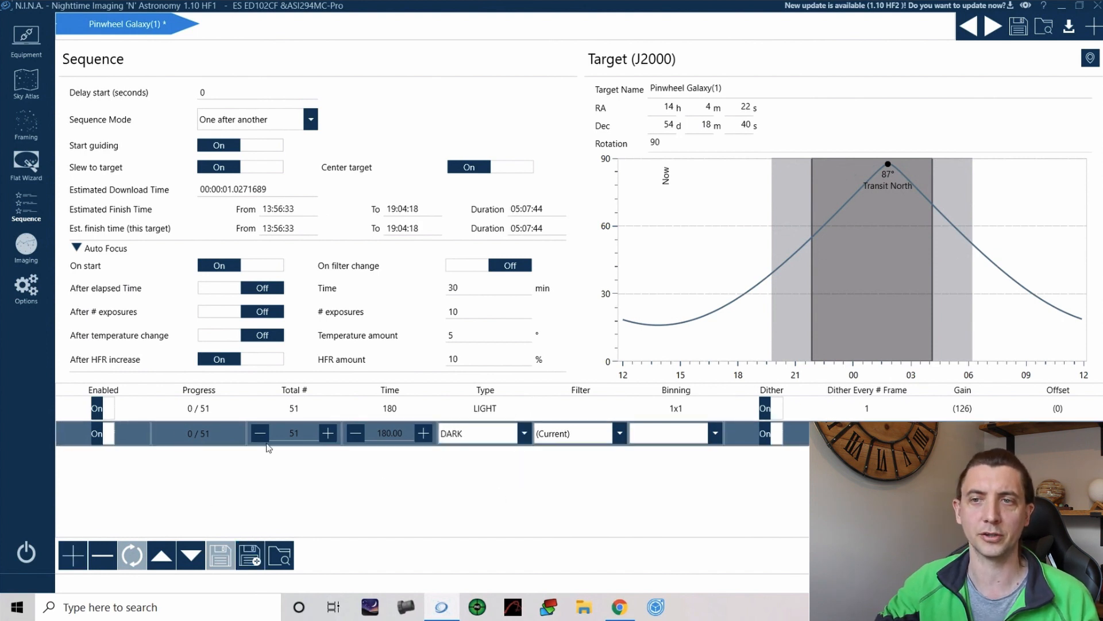
pyautogui.click(294, 432)
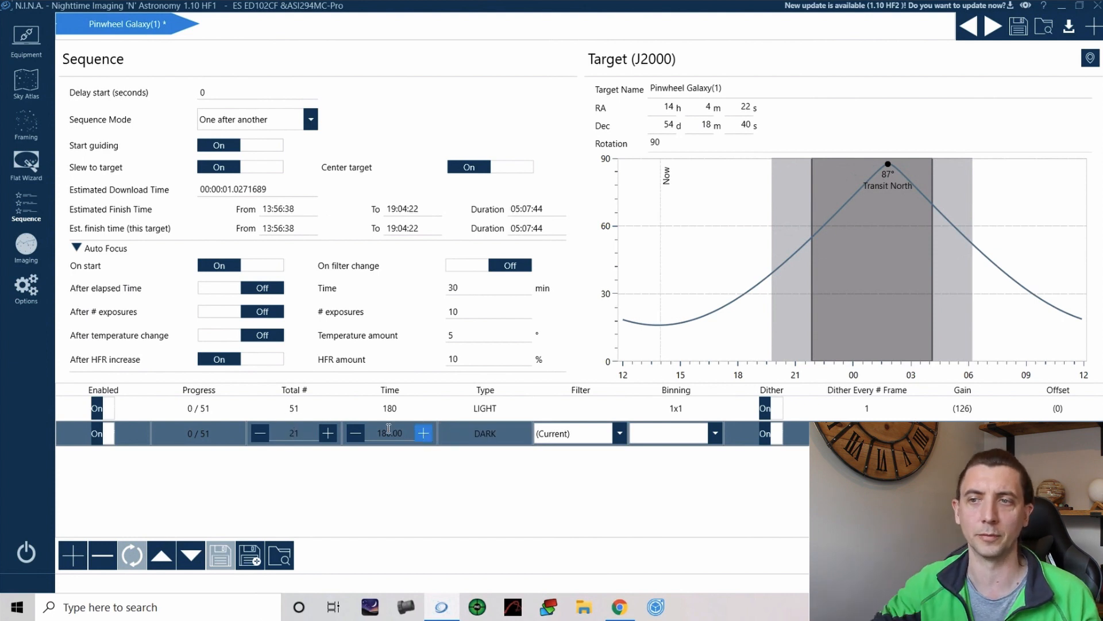
pyautogui.click(770, 436)
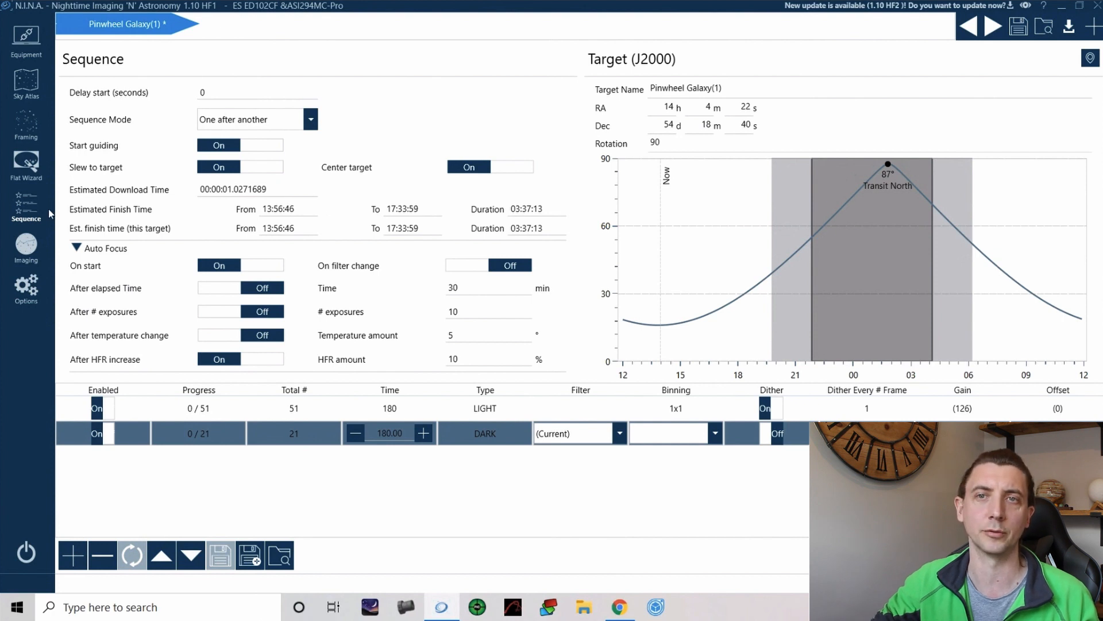
# - Examine the imaging workspace: image view, plate solving, autofocus, image history, and the exposure settings for single captures
pyautogui.click(26, 251)
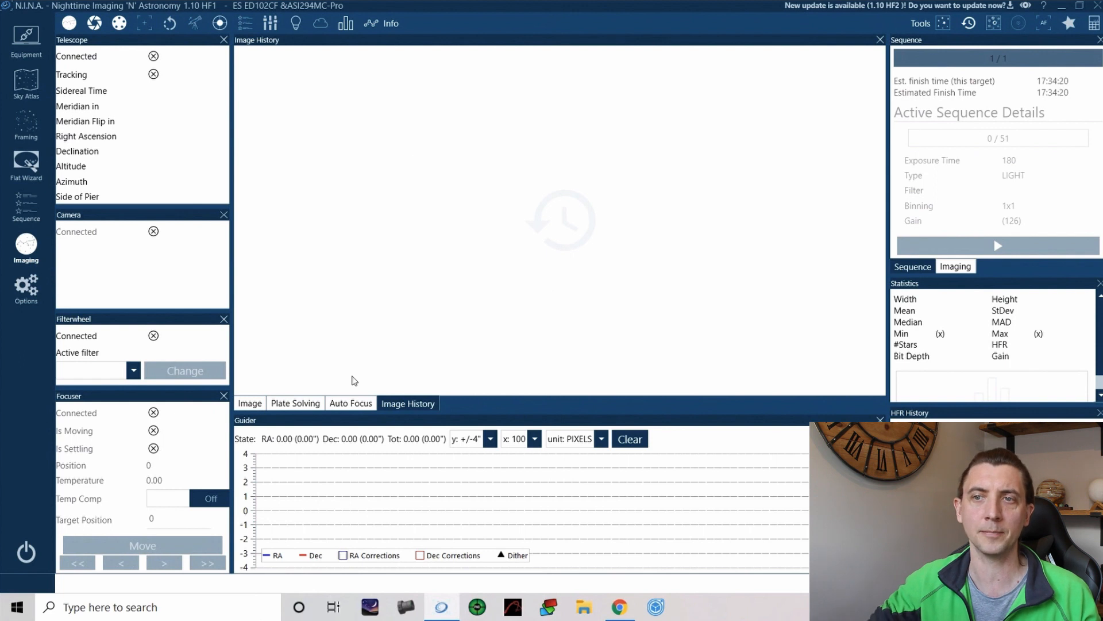
pyautogui.click(250, 403)
pyautogui.click(290, 402)
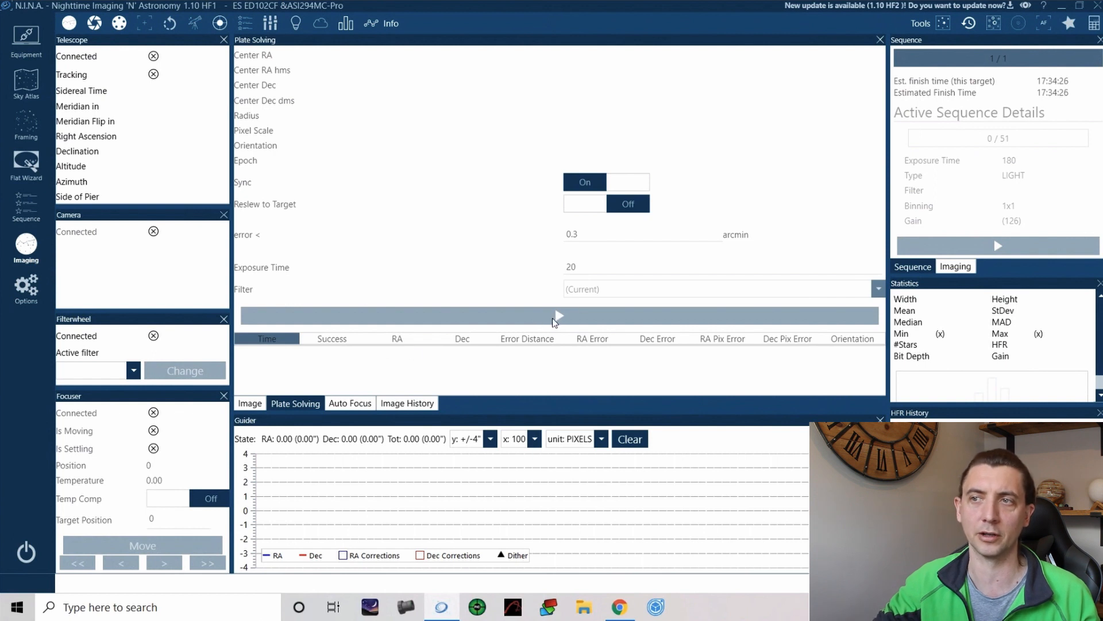
pyautogui.click(348, 403)
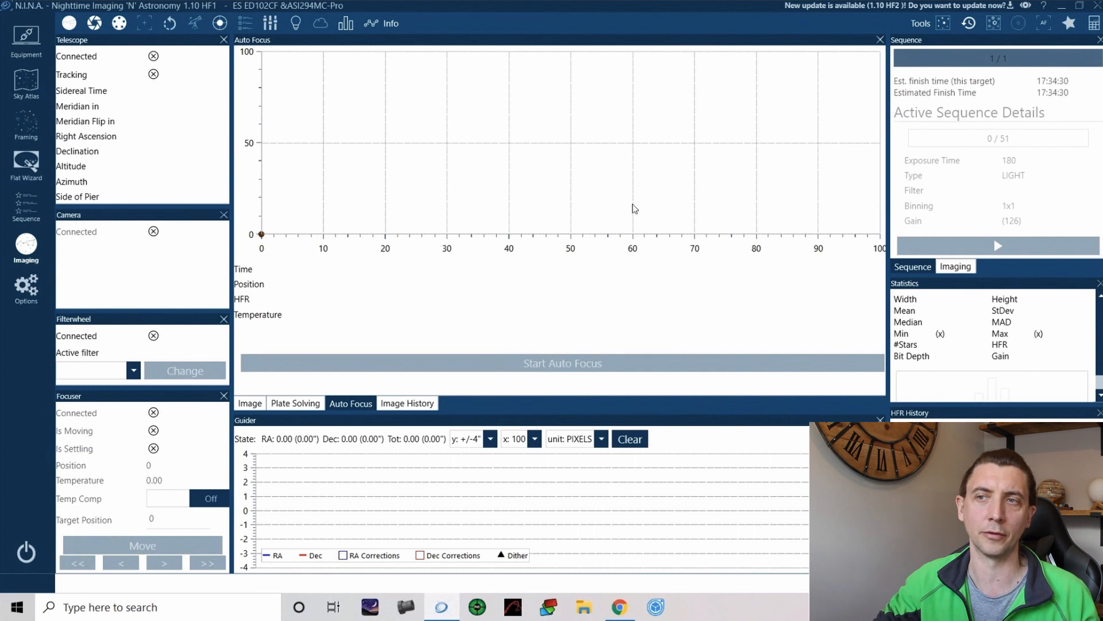
pyautogui.click(408, 403)
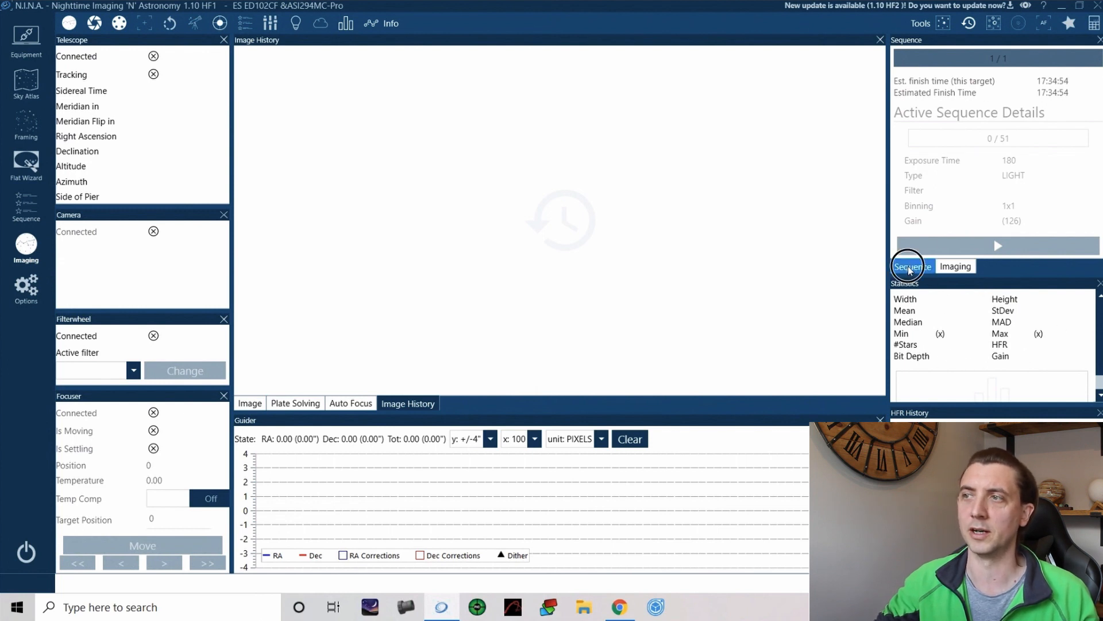
pyautogui.click(971, 268)
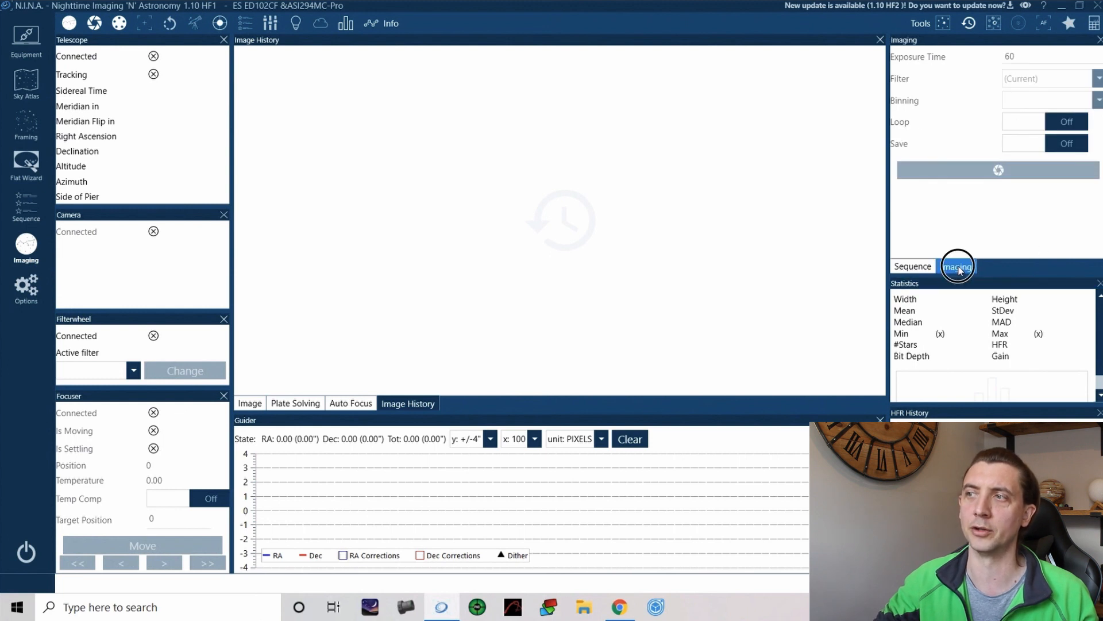
pyautogui.click(1016, 57)
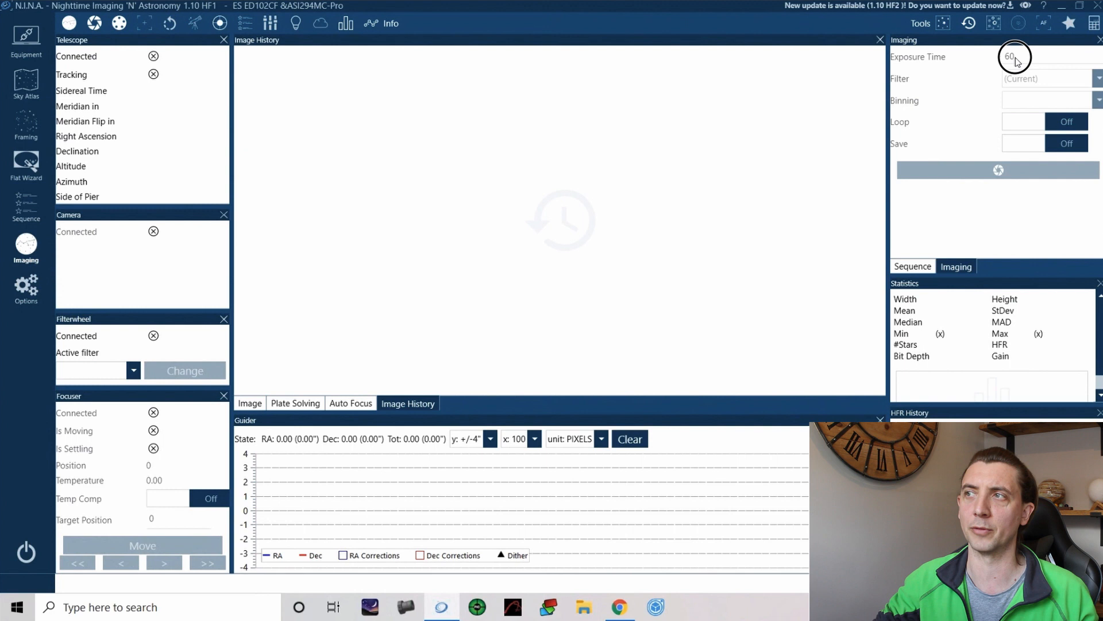